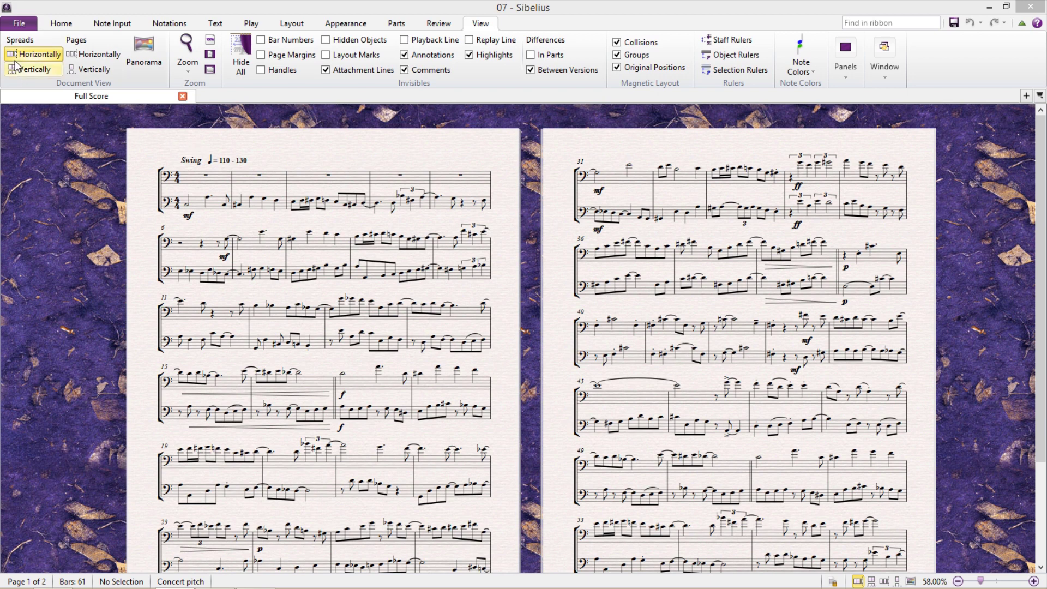
Step: Export the score as an uncompressed MusicXML file named 07 in the XML Example folder and close the score
click(18, 22)
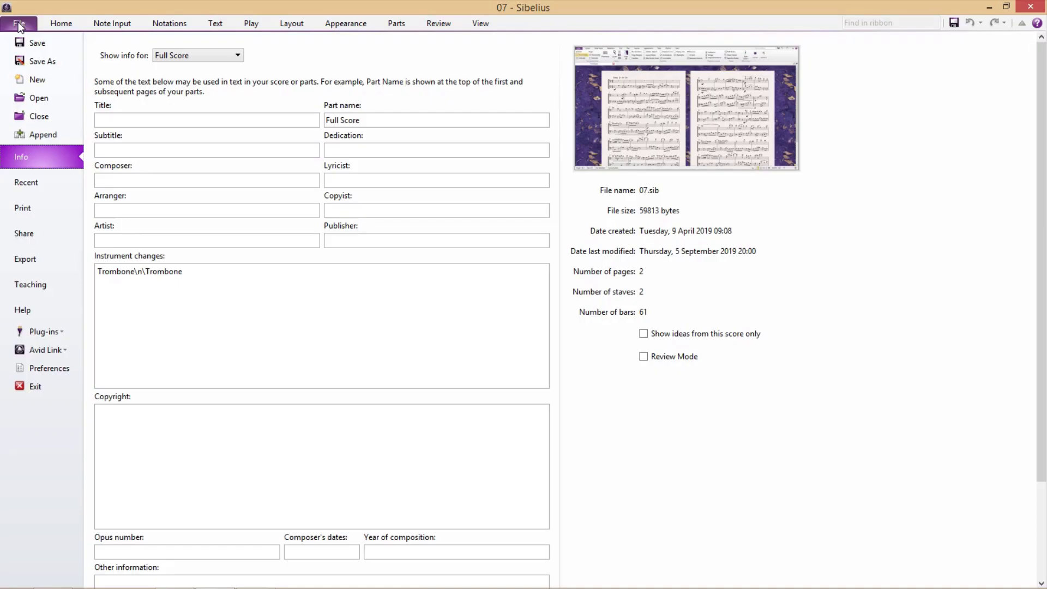
click(47, 259)
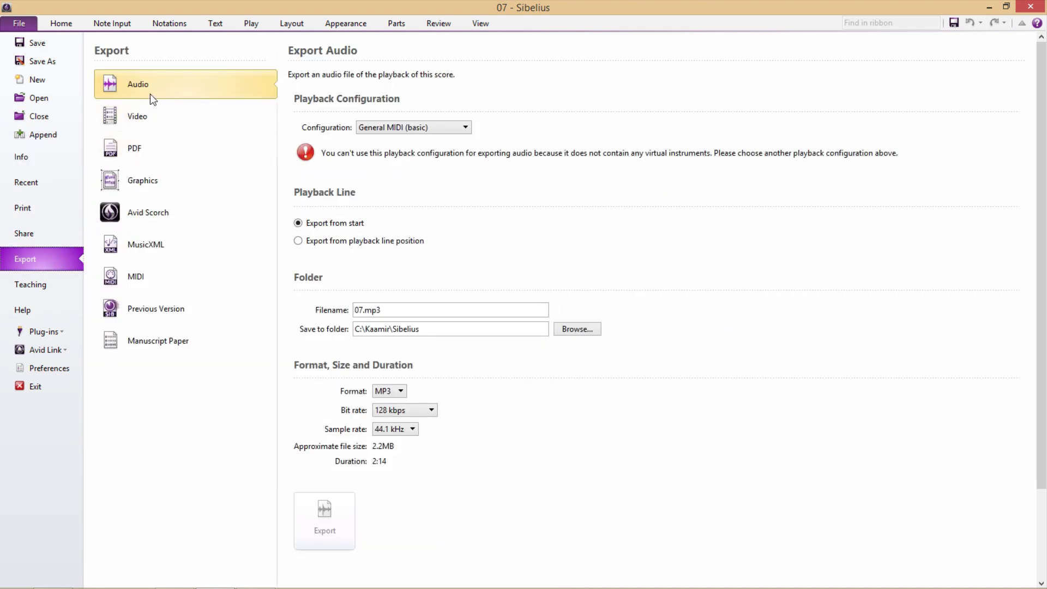
click(225, 250)
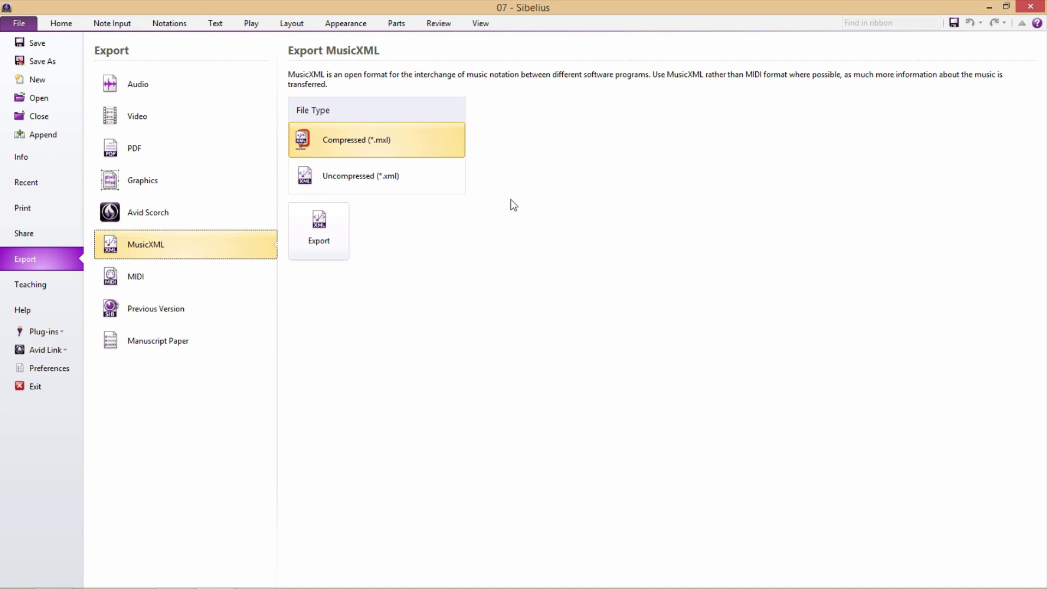
click(424, 179)
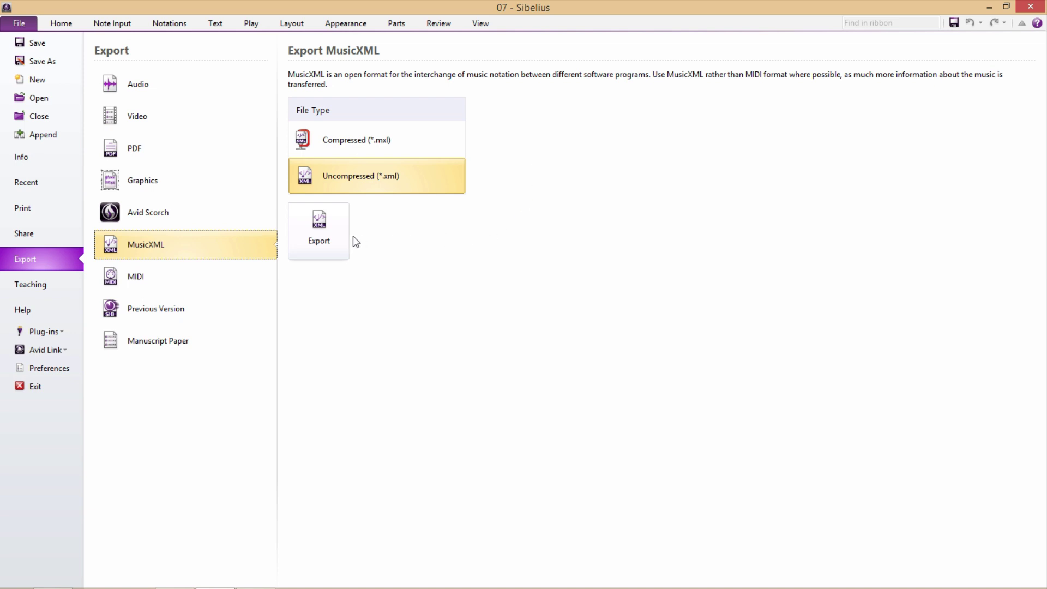
click(330, 216)
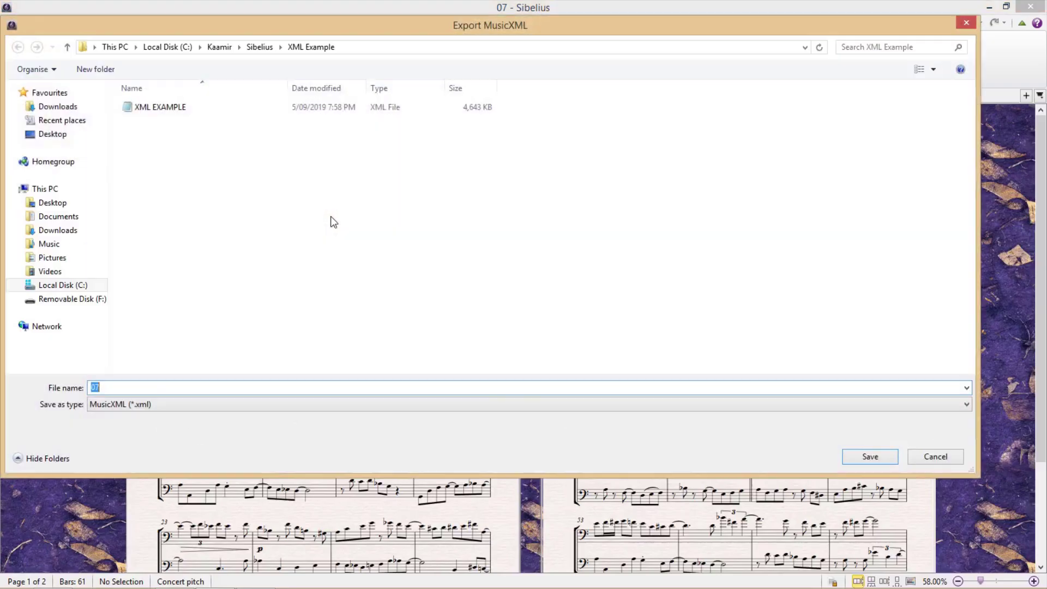
click(870, 457)
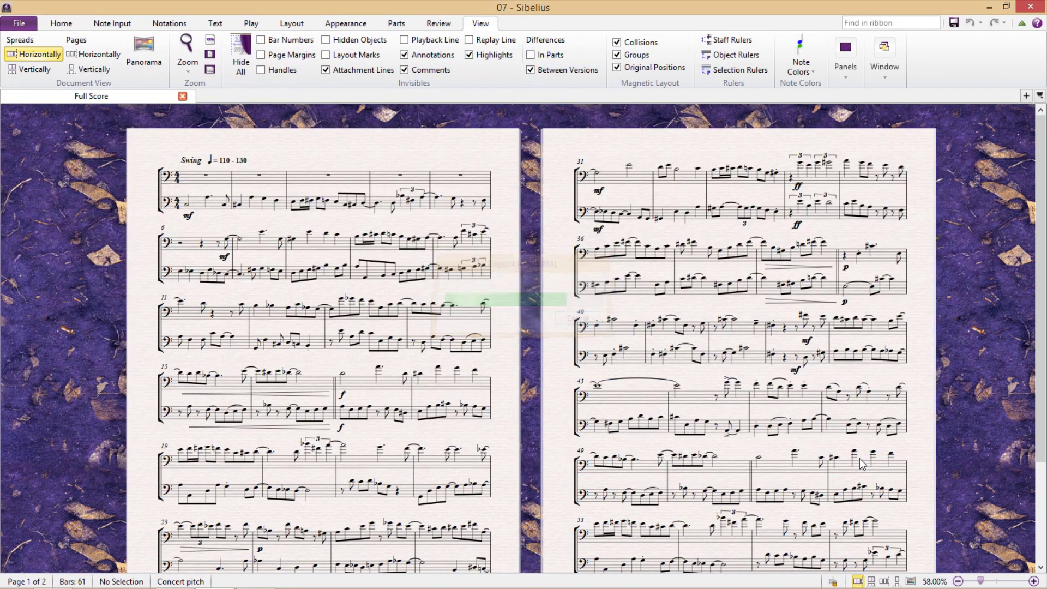
drag(546, 292, 581, 316)
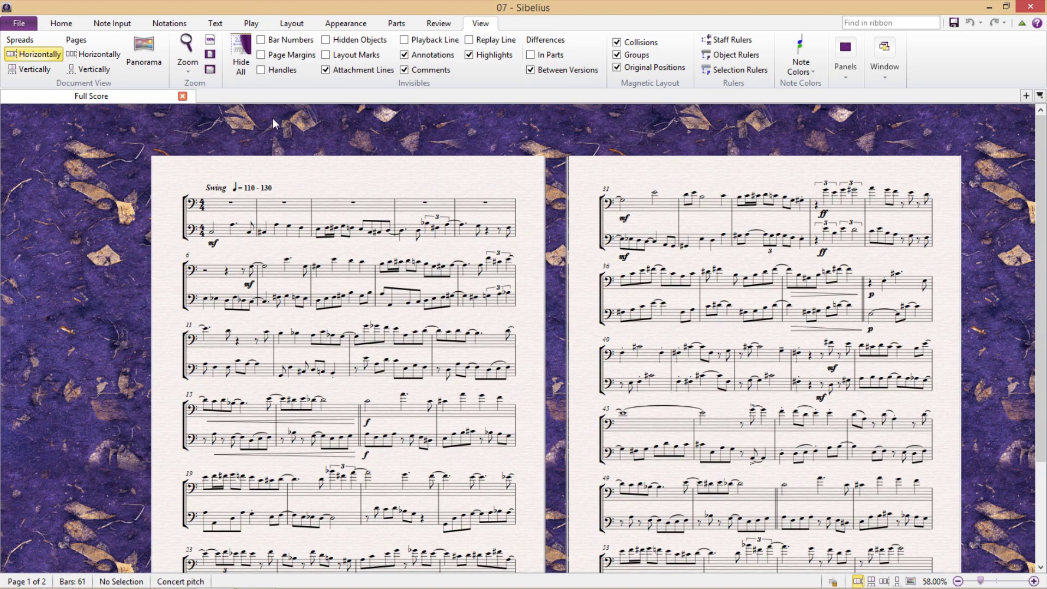
click(182, 96)
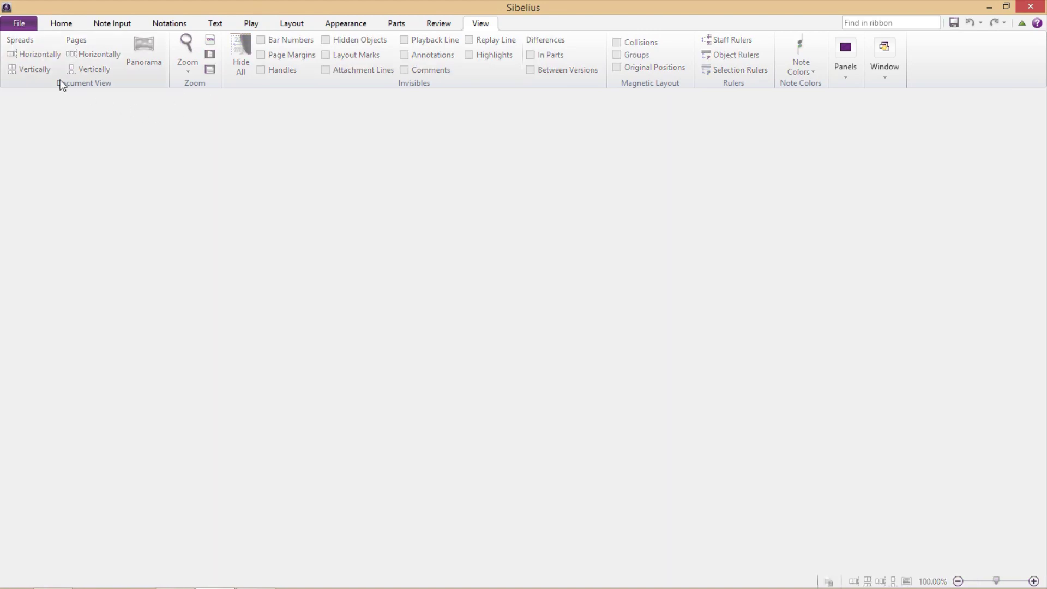
Step: Open the XML EXAMPLE MusicXML file with the default import options
click(24, 23)
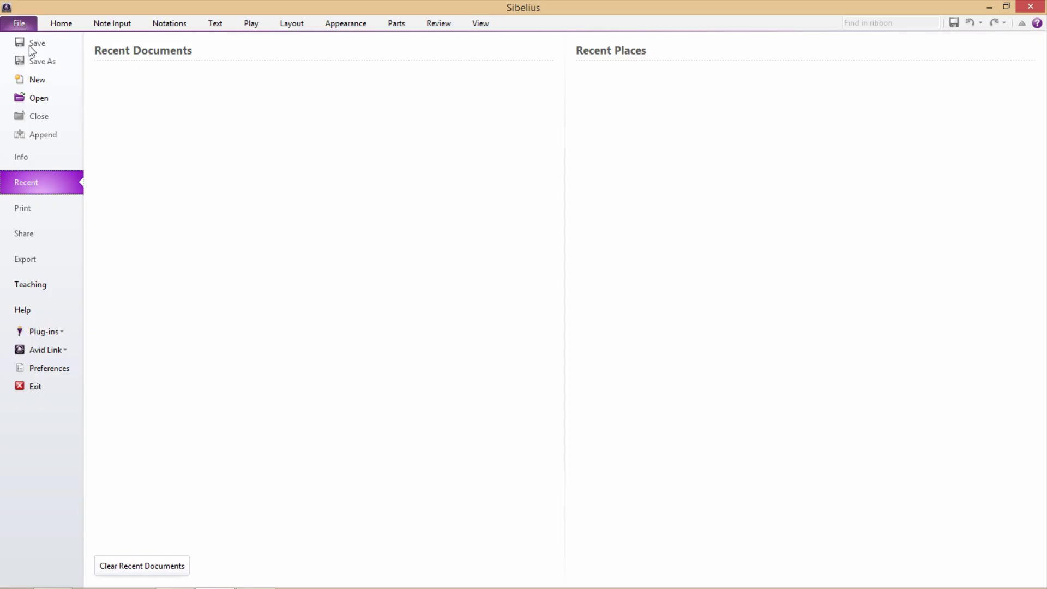
click(39, 99)
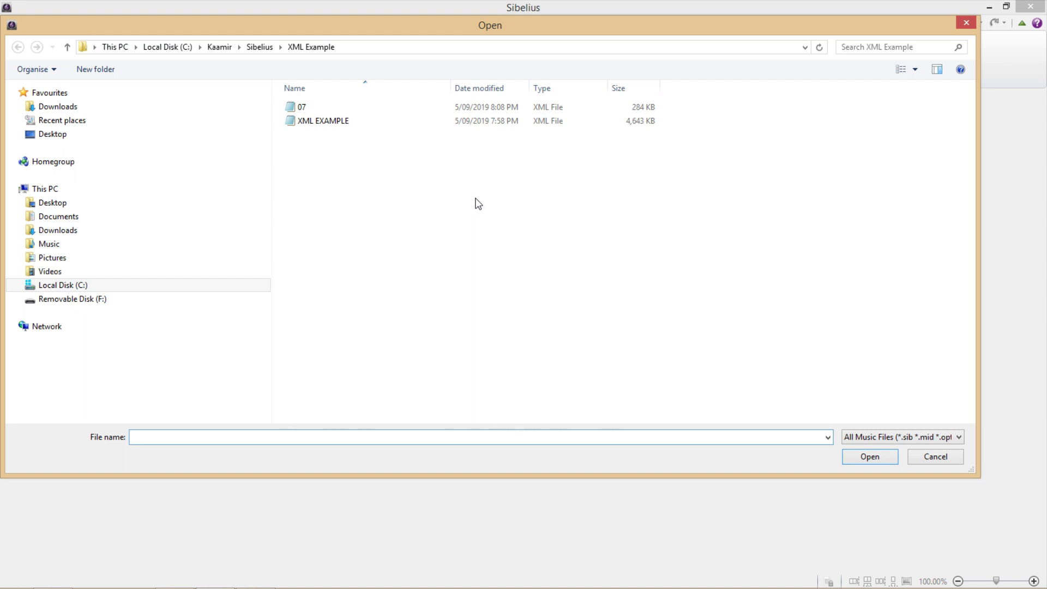
click(322, 122)
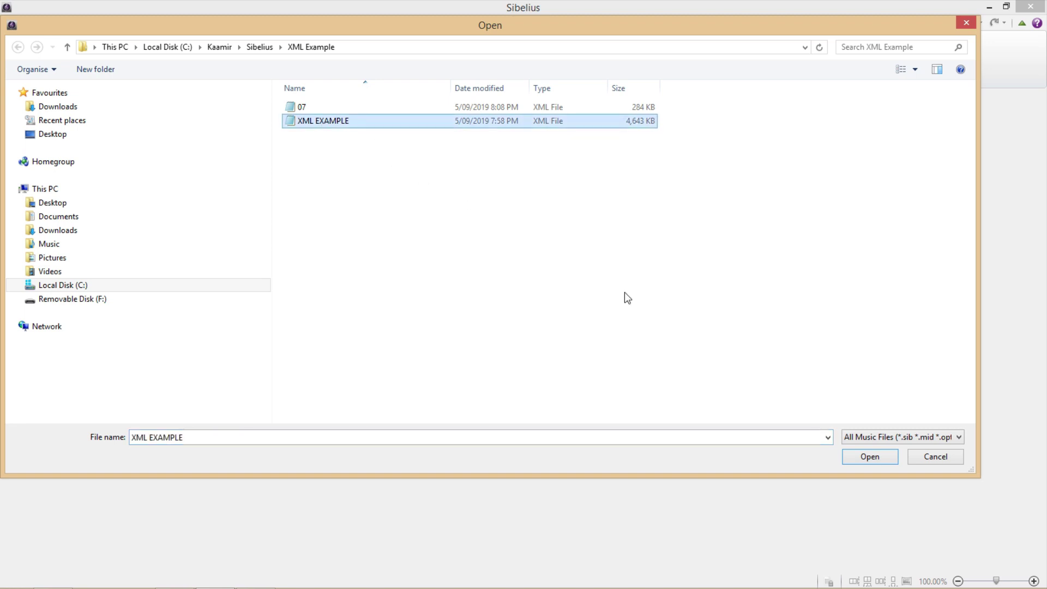
click(869, 455)
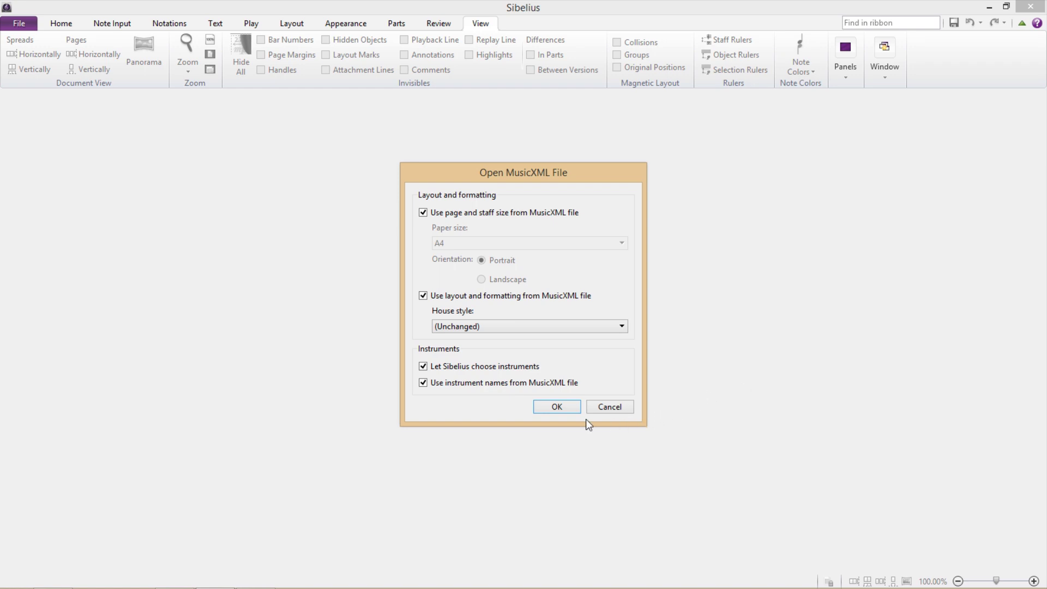
click(556, 407)
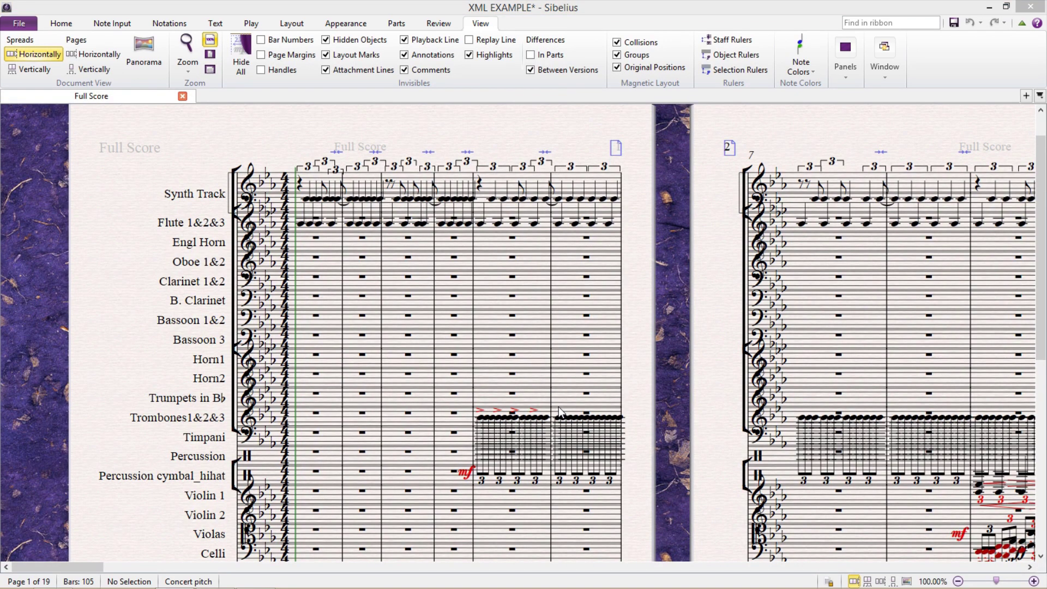
Step: Examine the staves, clefs and layout of the imported score across its pages
click(559, 407)
drag(659, 420, 182, 423)
click(812, 453)
drag(815, 458, 144, 435)
drag(771, 488, 239, 377)
mouse_move(831, 427)
mouse_down()
mouse_move(404, 435)
mouse_move(338, 446)
mouse_up()
mouse_move(791, 419)
mouse_down()
mouse_move(786, 469)
mouse_move(493, 491)
mouse_move(650, 400)
mouse_move(957, 335)
mouse_up()
drag(426, 286, 1010, 381)
drag(426, 381, 772, 293)
drag(226, 463, 769, 510)
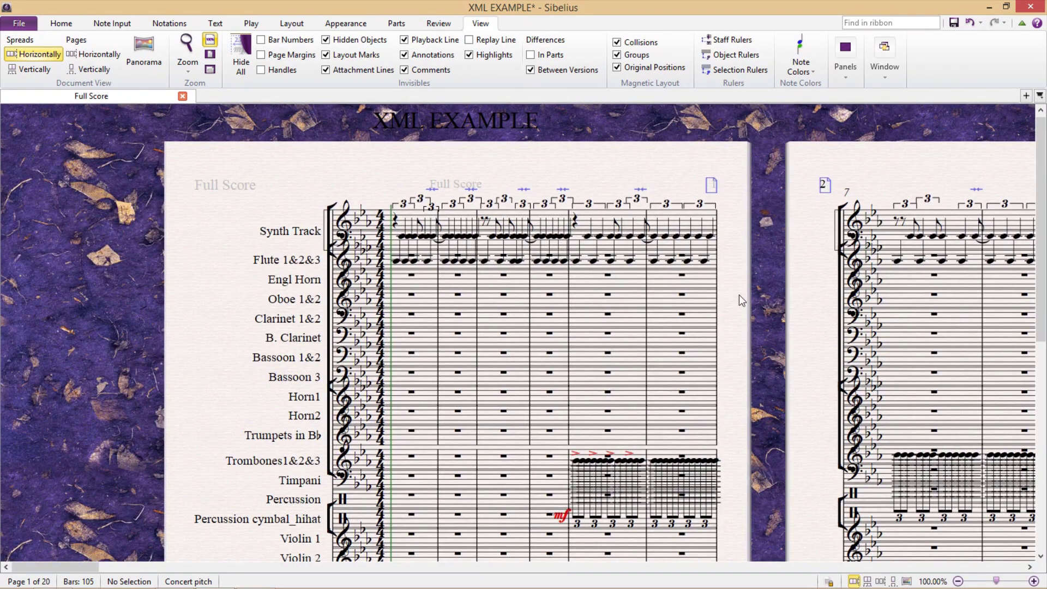
Step: Close the imported score without saving and open the XML EXAMPLE file for import again
click(182, 96)
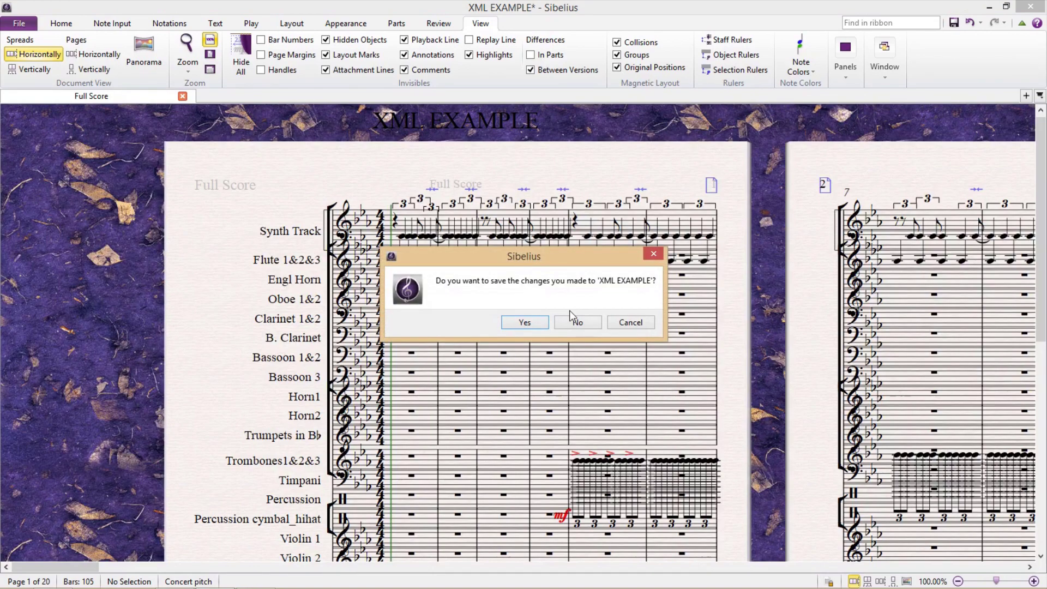
click(577, 325)
click(19, 23)
click(34, 97)
click(333, 121)
click(868, 456)
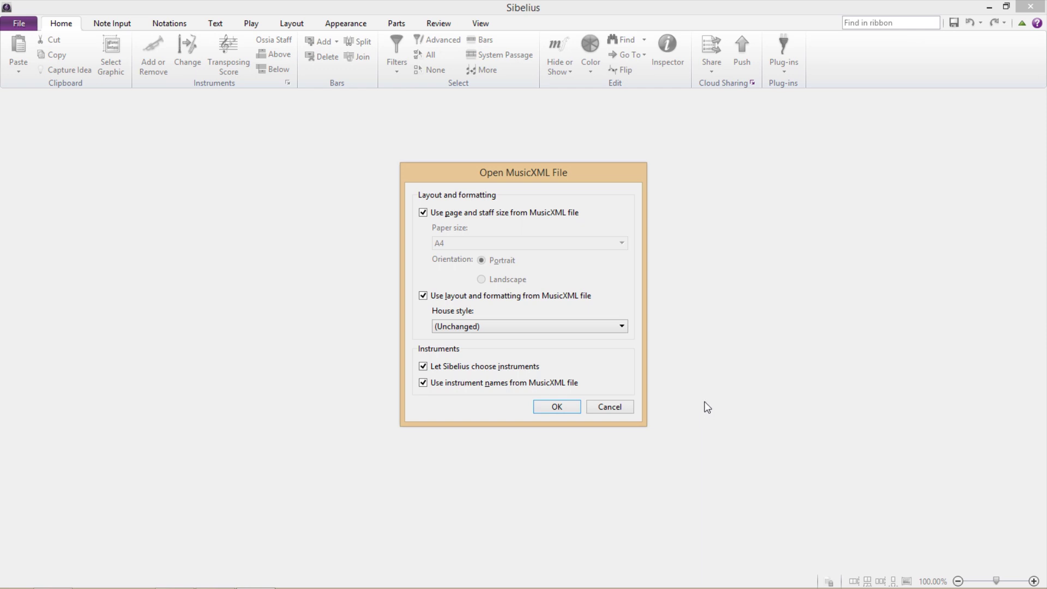
Step: Disable all four import options for page and staff size, layout and formatting, automatic instruments and file instrument names, and continue to instrument selection
click(423, 213)
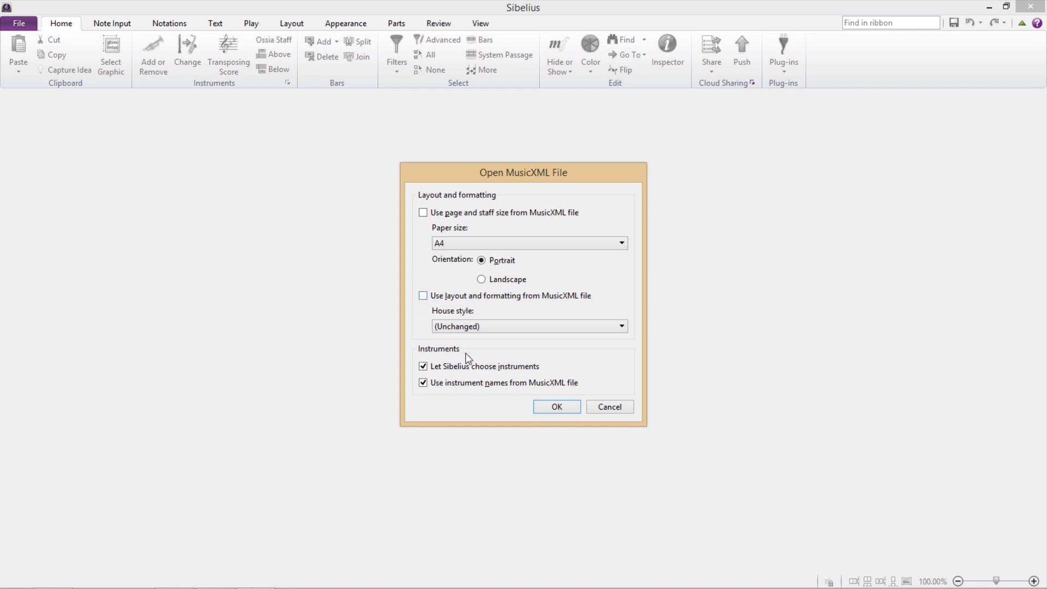
click(612, 327)
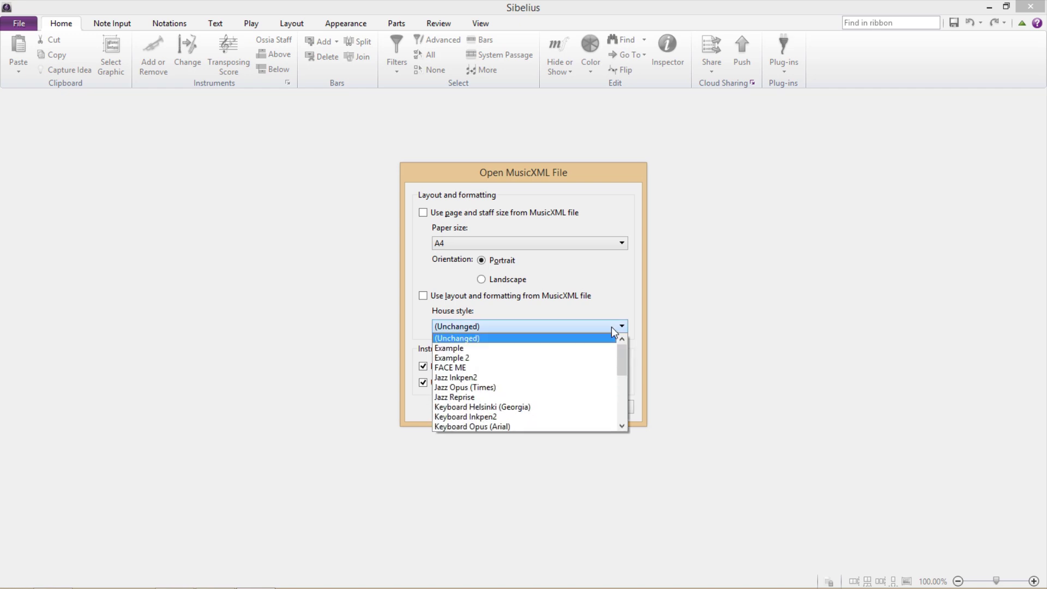
click(611, 327)
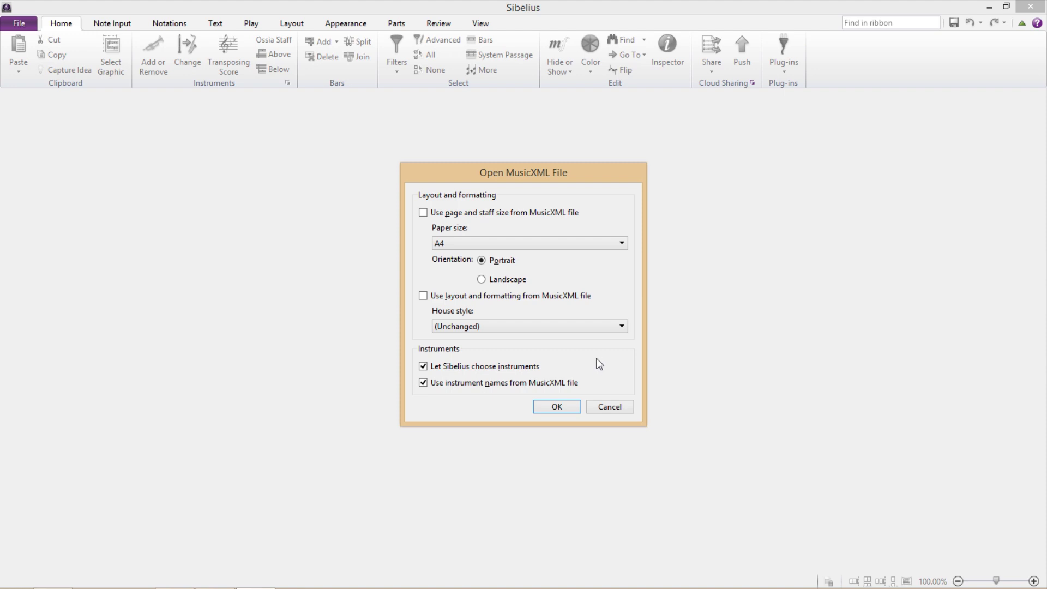
click(423, 384)
click(573, 412)
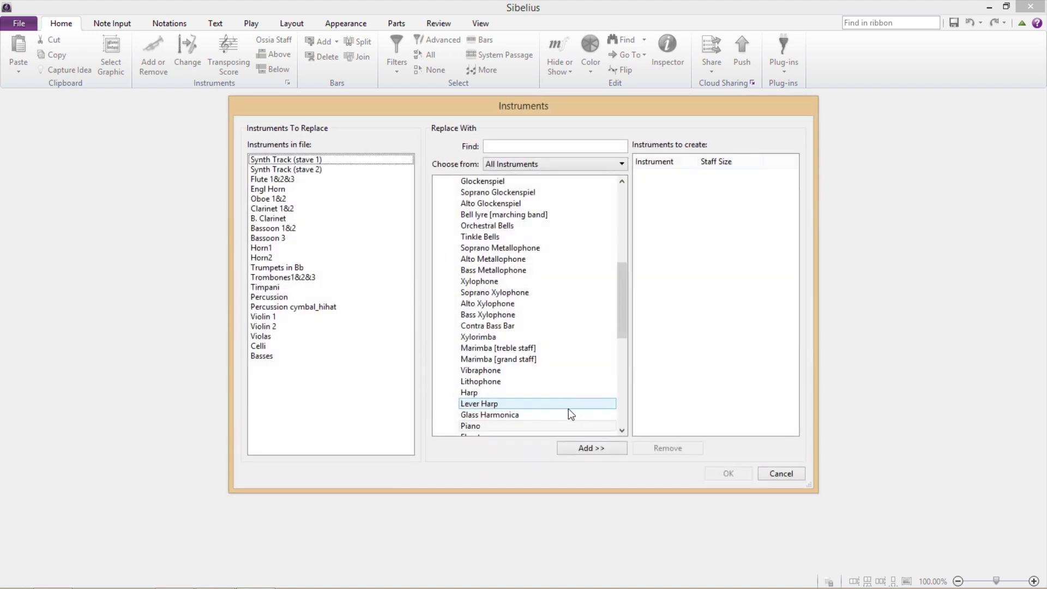
Step: Add a Piano to the instruments to create, to replace the two Synth Track staves
click(507, 147)
text(piano)
click(490, 208)
click(582, 448)
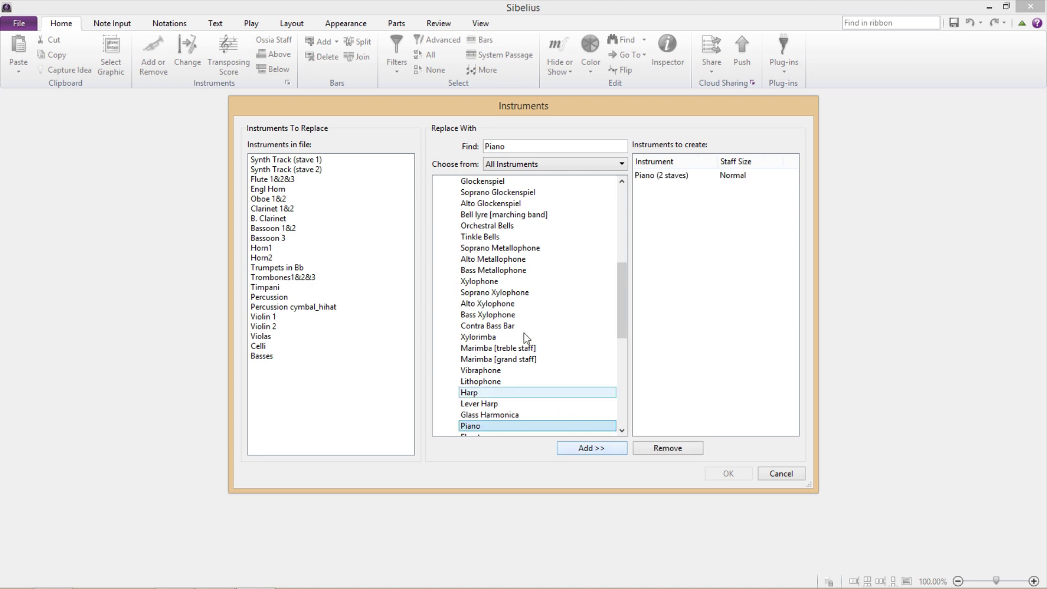
Step: Add a Flute to the instruments to create
double_click(546, 146)
text(flutw)
key(BackSpace)
text(e)
click(525, 201)
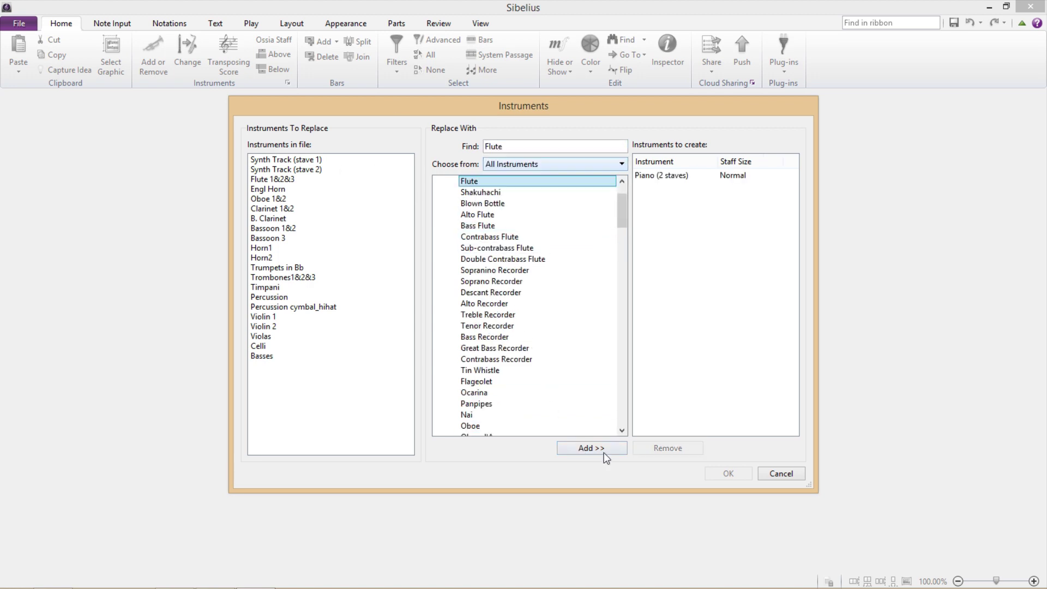
click(601, 450)
Step: Add an English Horn and an Oboe to the instruments to create
text(engl)
click(507, 169)
click(599, 449)
text(oboe)
click(507, 178)
click(593, 449)
Step: Add a Clarinet in Bb and a Bass Clarinet in Bb to the instruments to create
text(clarinet)
scroll(545, 195, down, 1)
click(524, 199)
click(592, 448)
text(bass clarinet)
key(Return)
Step: Add two Bassoons and two Horns in F to the instruments to create
text(bassoon)
key(Return)
key(Return)
text(horn in f)
key(Return)
click(592, 448)
Step: Add a Trumpet in Bb and a Trombone to the instruments to create
text(trumpet in Bb)
key(Return)
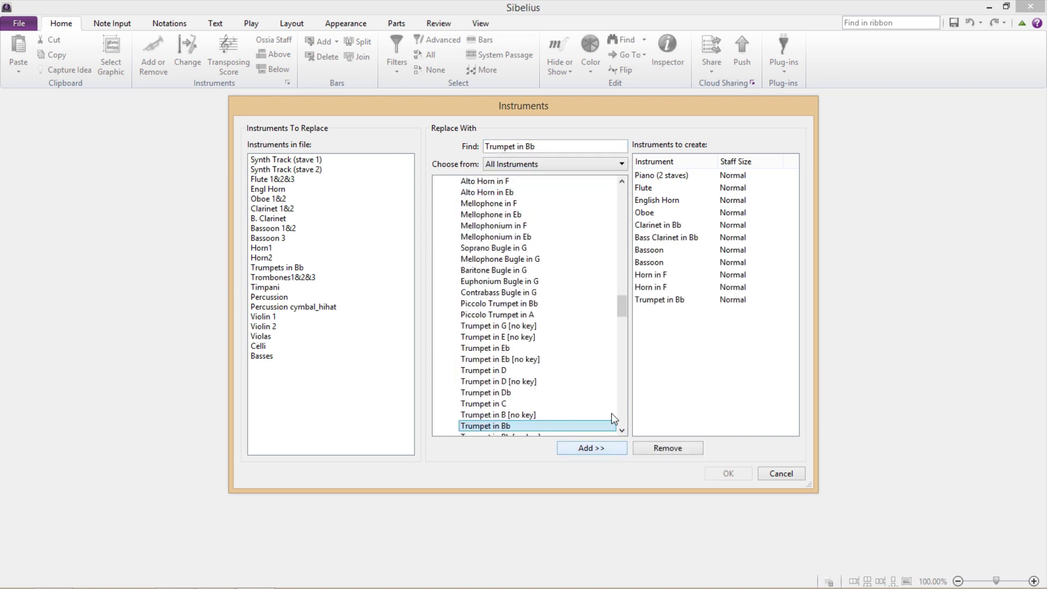
text(trombone)
key(Return)
Step: Add Timpani [with key] and two Percussion staves to the instruments to create
text(timpani)
click(540, 168)
key(Return)
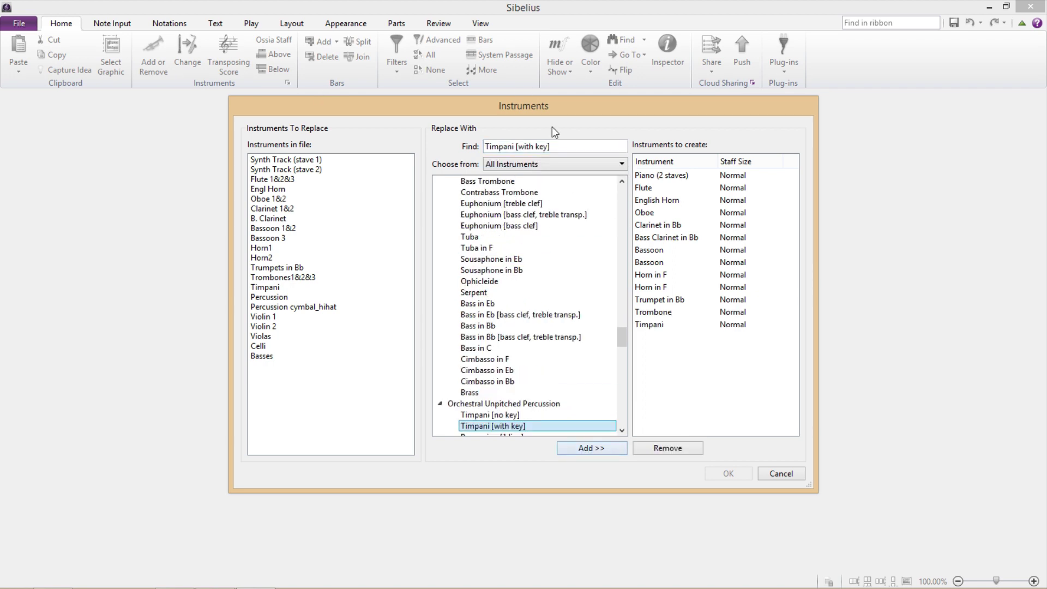
click(557, 146)
text(percussion)
click(539, 197)
key(Return)
key(Return)
Step: Add Violin I and Violin II to the instruments to create
click(556, 146)
text(violin)
click(499, 188)
key(Return)
click(523, 146)
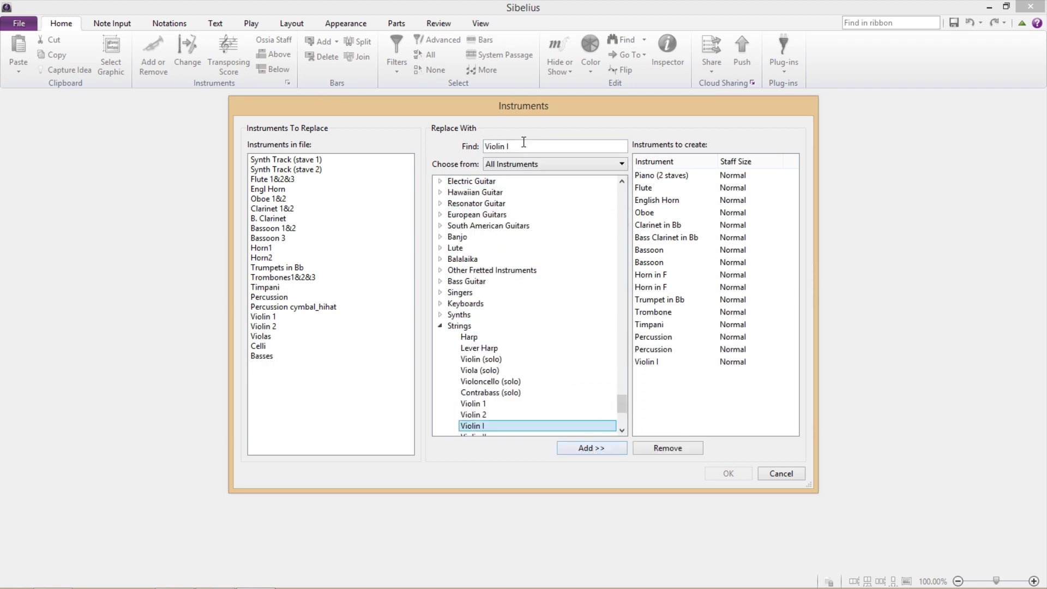
text(I)
key(Return)
Step: Add a Viola and a Violoncello to the instruments to create
text(viola)
key(Return)
text(violonc)
click(513, 158)
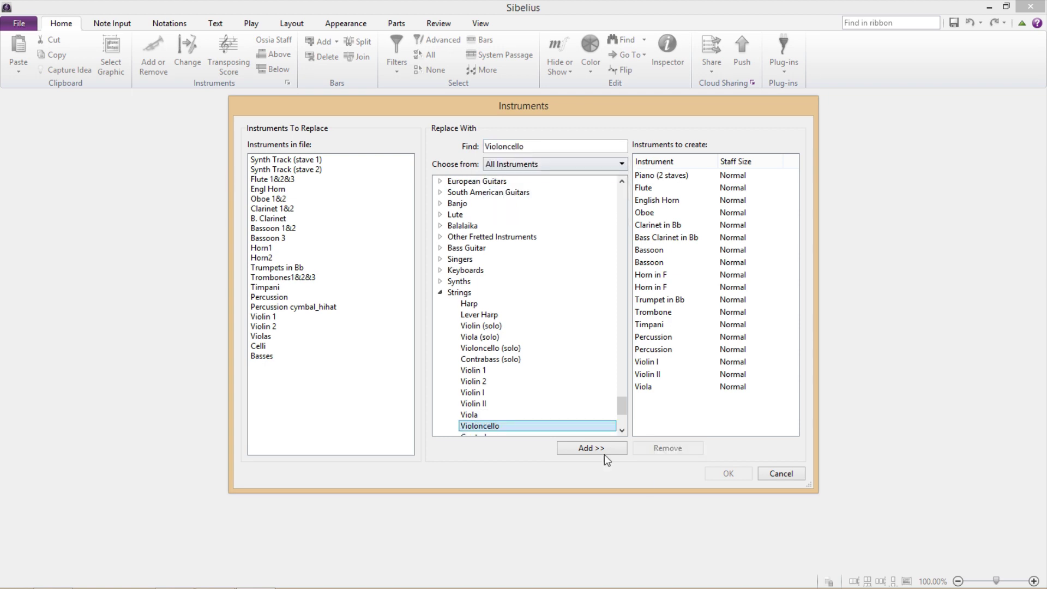
click(596, 451)
Step: Add a Contrabass as the last instrument and import the file with the chosen instruments
click(555, 146)
text(contraba)
click(512, 159)
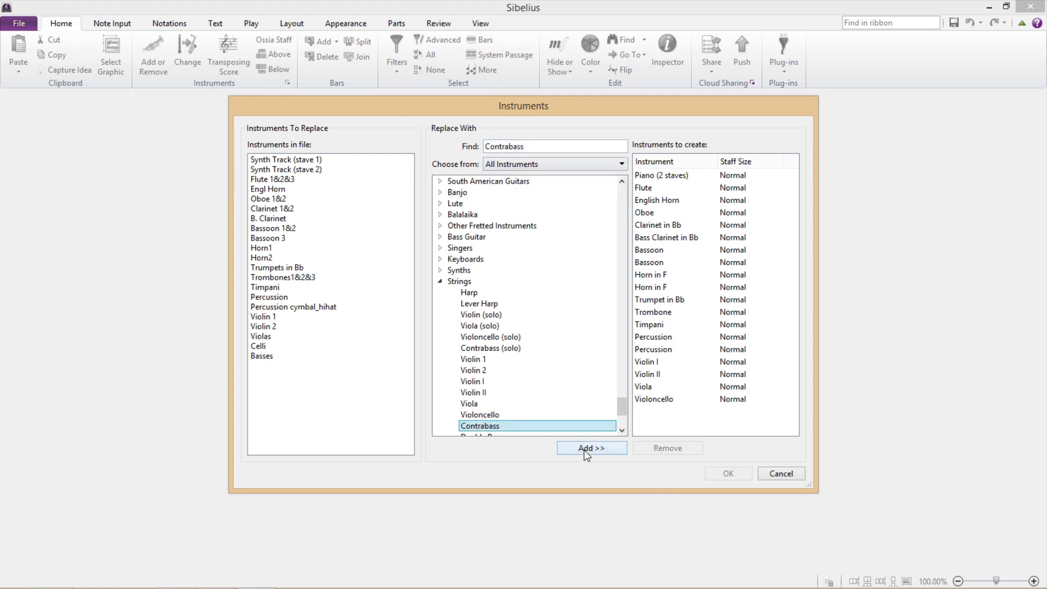
click(600, 448)
click(727, 474)
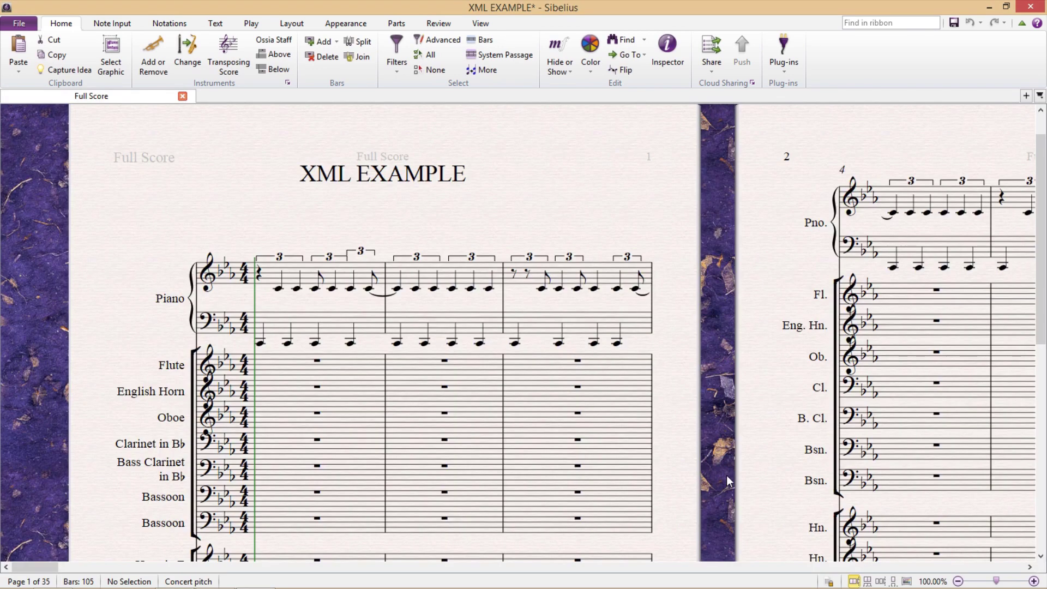
Step: Examine the newly imported score throughout, checking the notation and layout of the wind, brass, percussion and string staves
scroll(732, 410, down, 3)
drag(664, 473, 3, 402)
drag(487, 313, 2, 303)
drag(811, 263, 315, 292)
scroll(315, 293, right, 15)
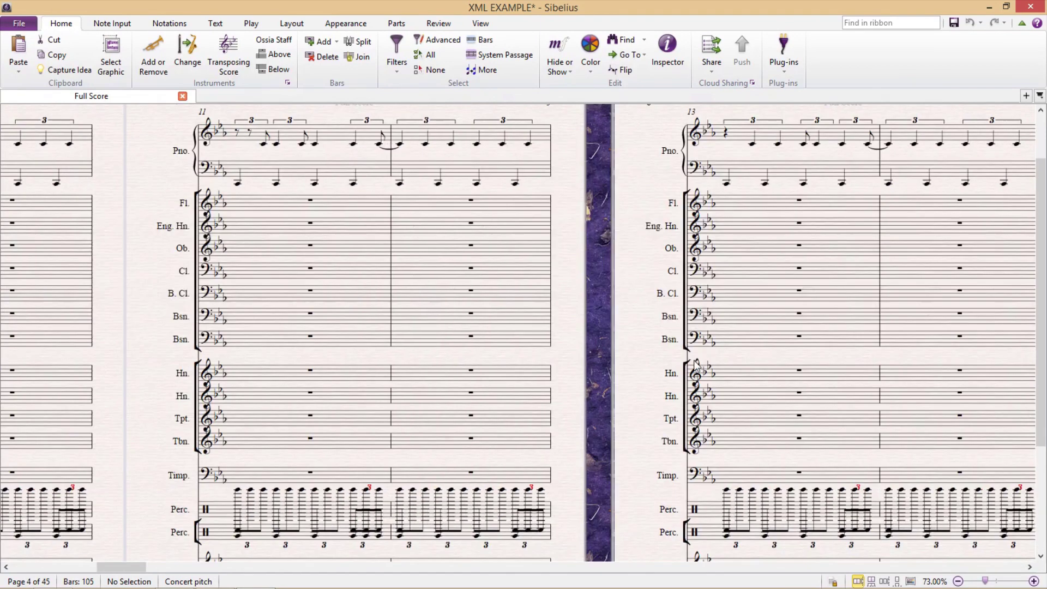
scroll(719, 381, right, 10)
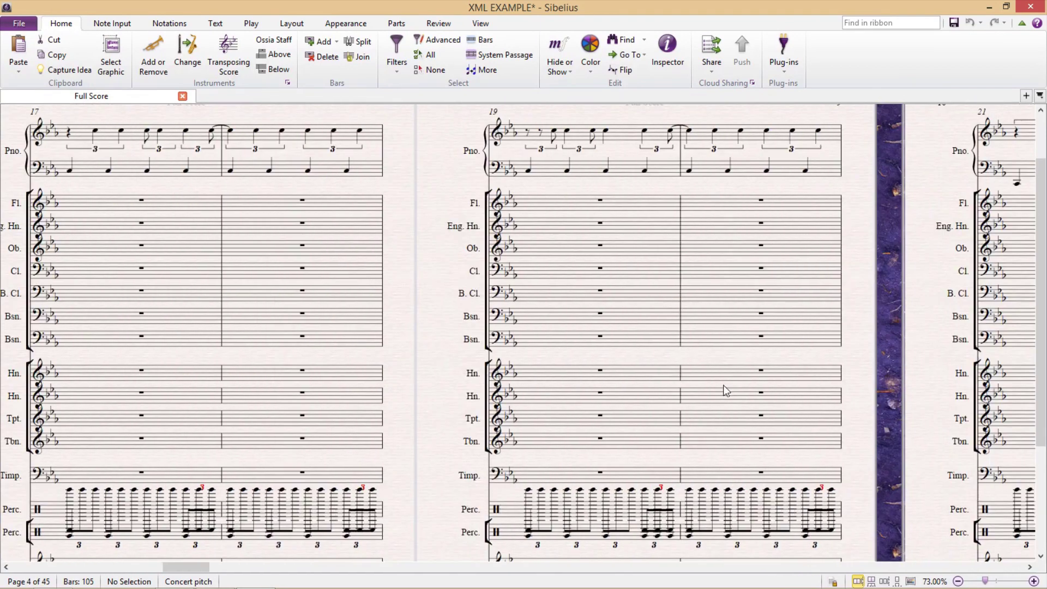
drag(702, 504, 483, 146)
drag(895, 407, 73, 545)
scroll(625, 327, right, 10)
scroll(405, 322, up, 1)
scroll(436, 332, right, 6)
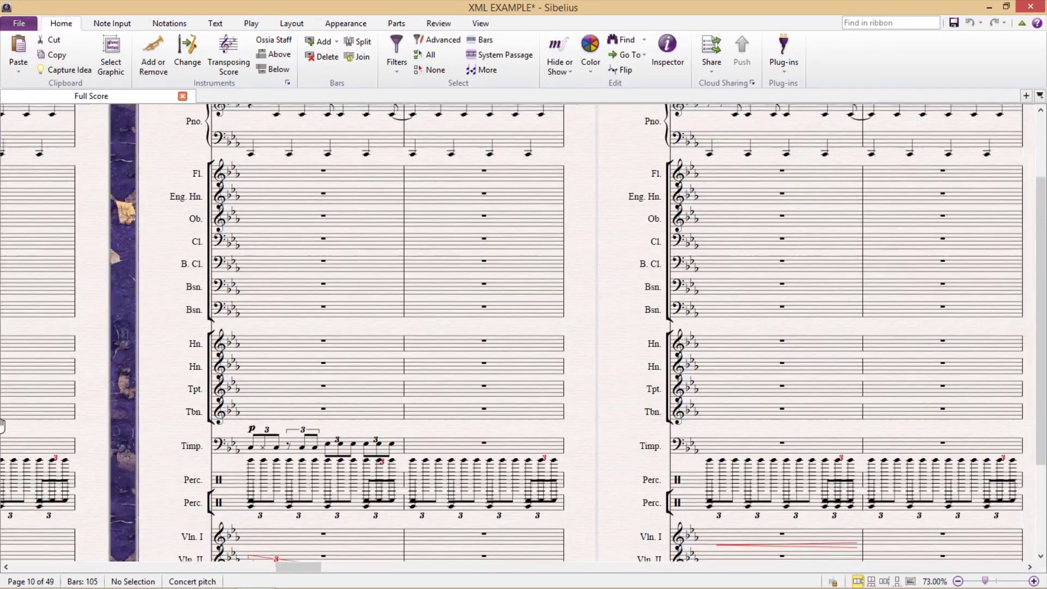
scroll(906, 296, up, 2)
drag(731, 288, 52, 317)
drag(606, 269, 259, 260)
scroll(258, 260, right, 7)
scroll(263, 525, down, 4)
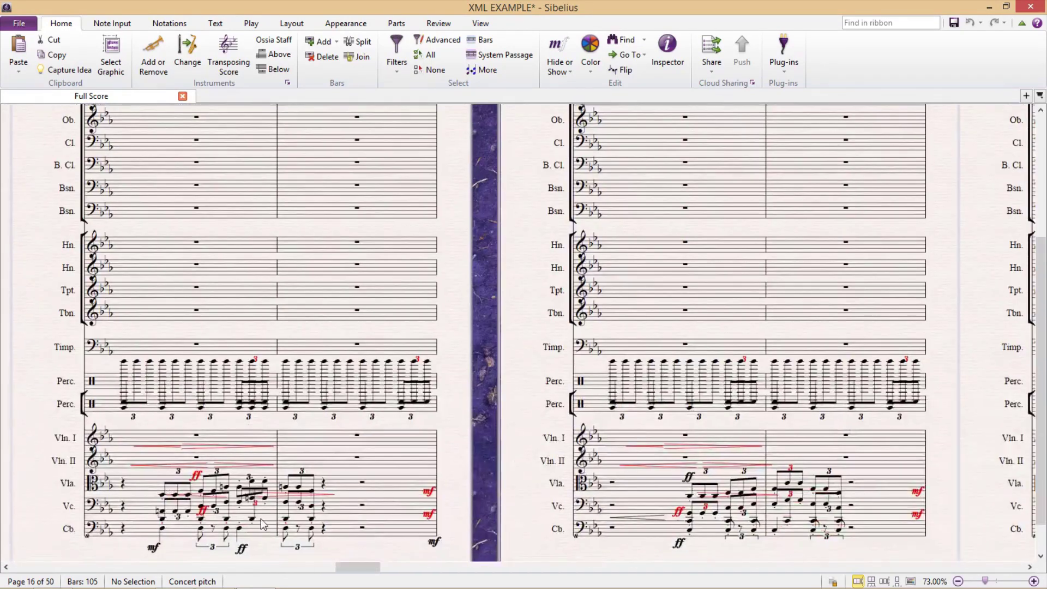
click(500, 567)
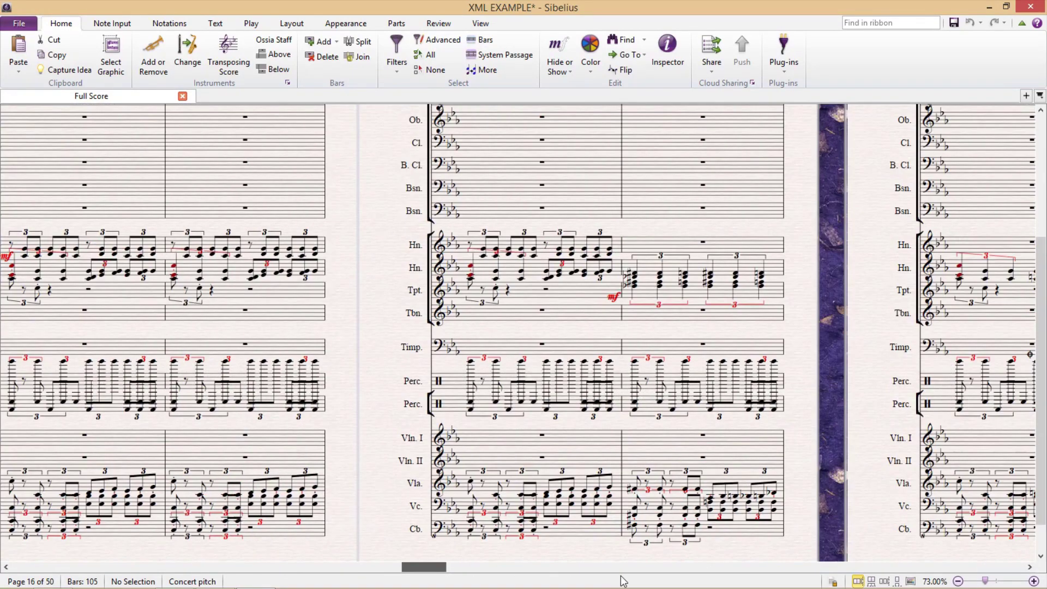
click(619, 568)
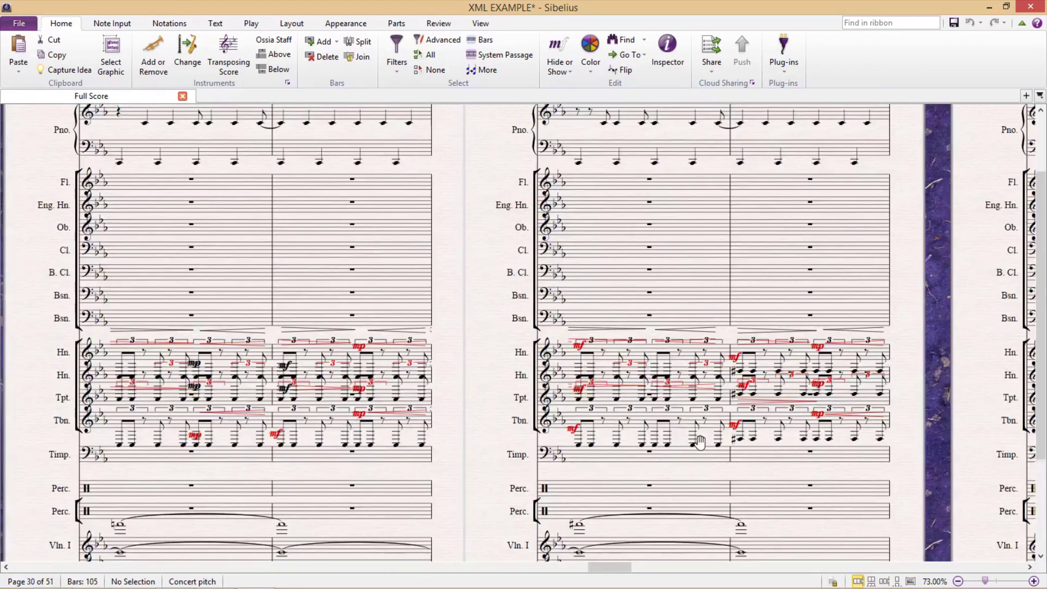